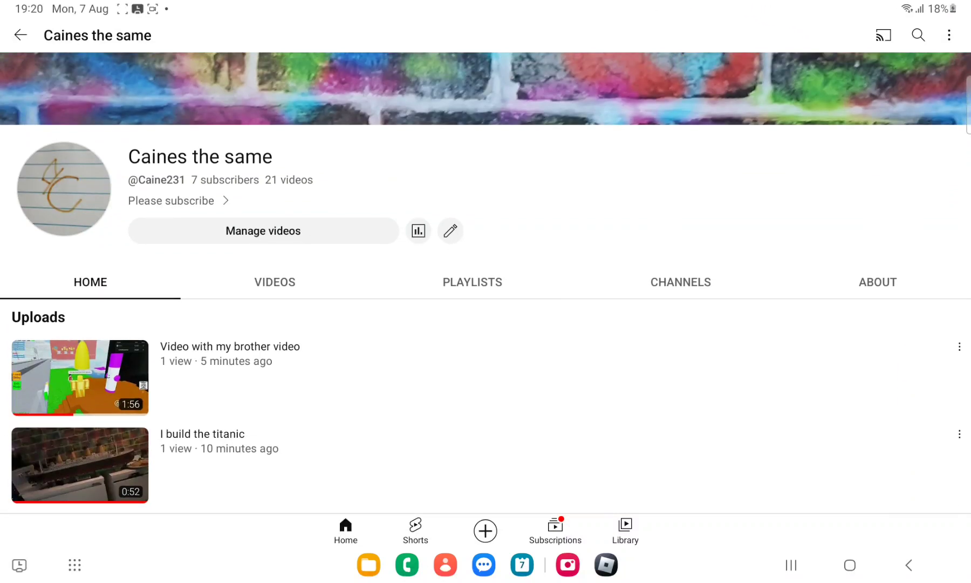
pyautogui.scroll(1, 327, 377)
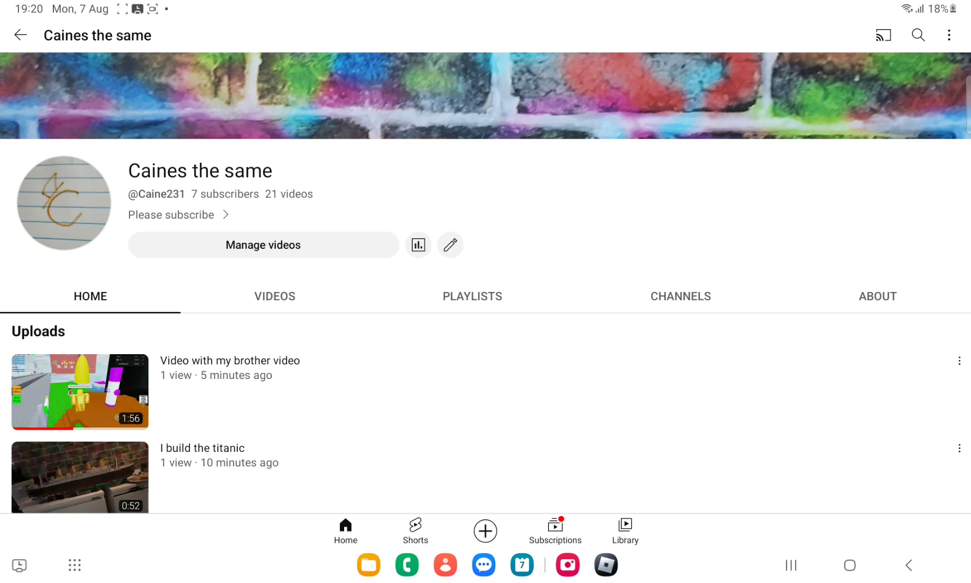
pyautogui.scroll(-1, 203, 201)
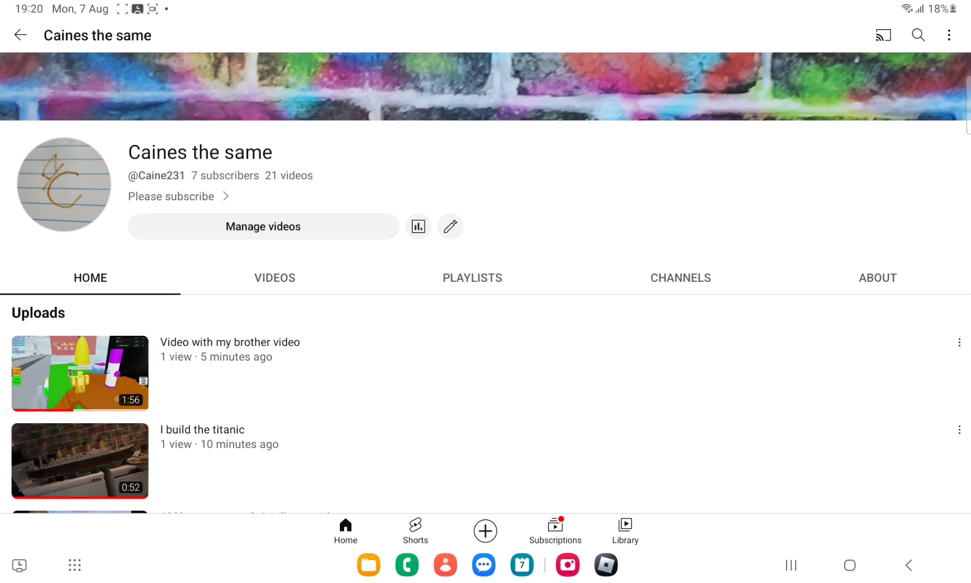
pyautogui.scroll(2, 257, 201)
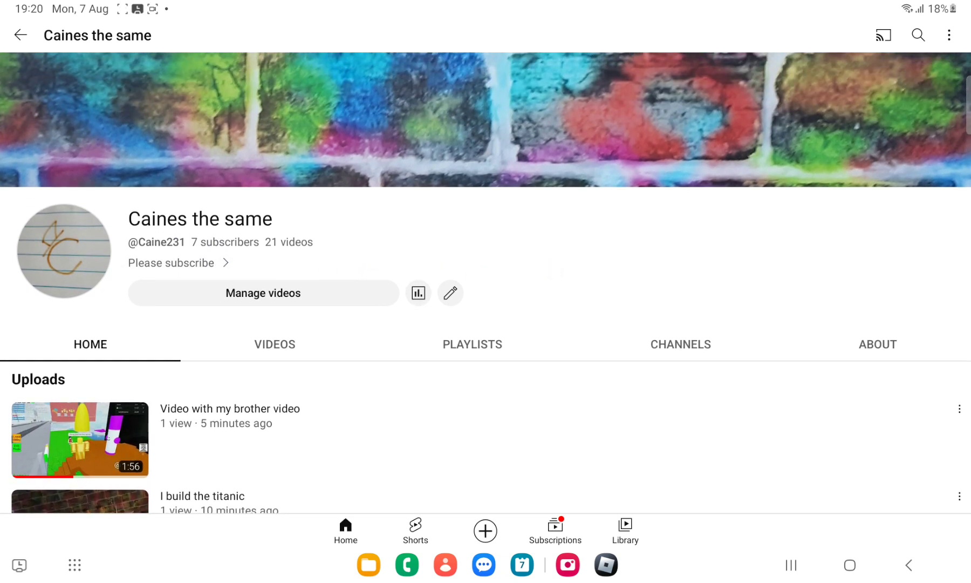
pyautogui.scroll(-5, 724, 343)
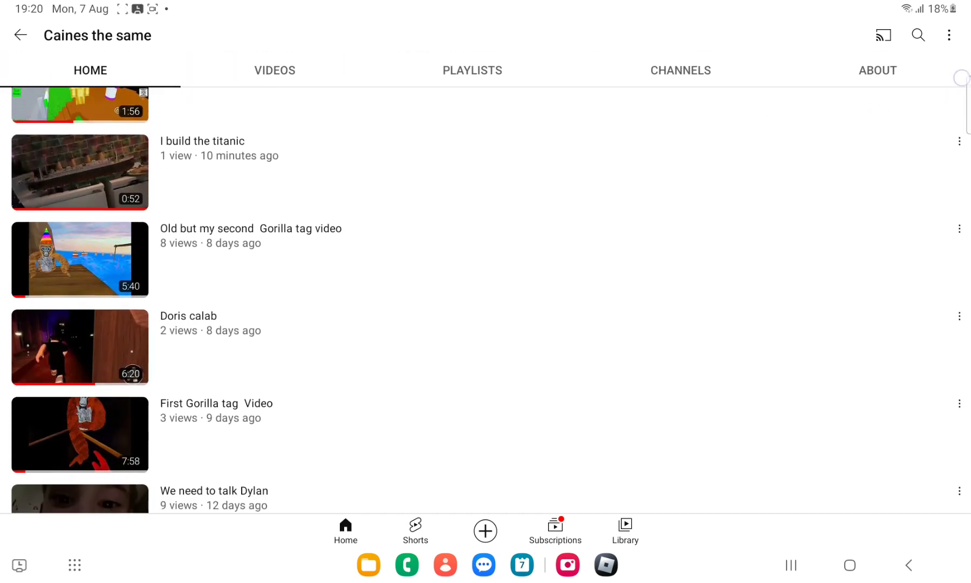
pyautogui.scroll(-3, 789, 130)
pyautogui.scroll(-2, 789, 129)
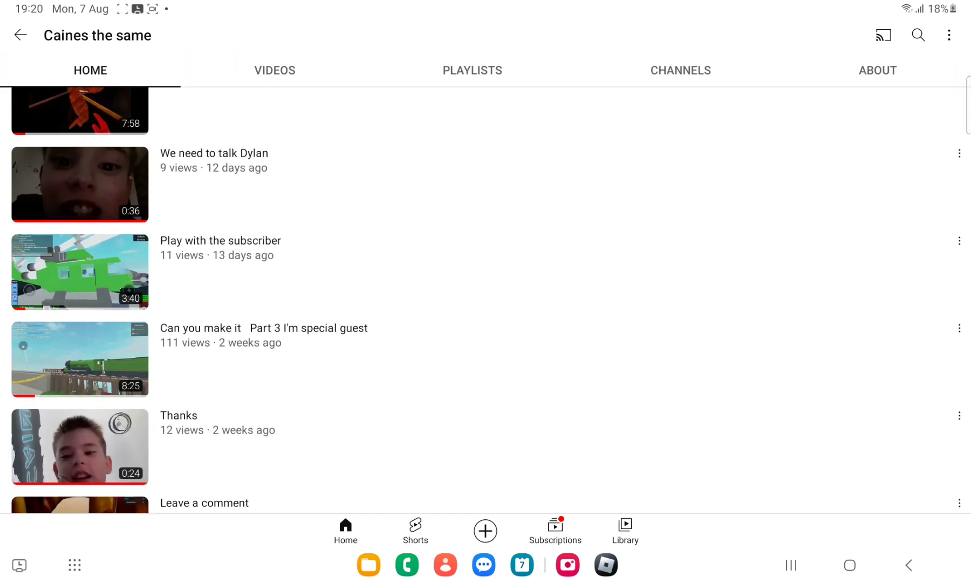
pyautogui.click(368, 349)
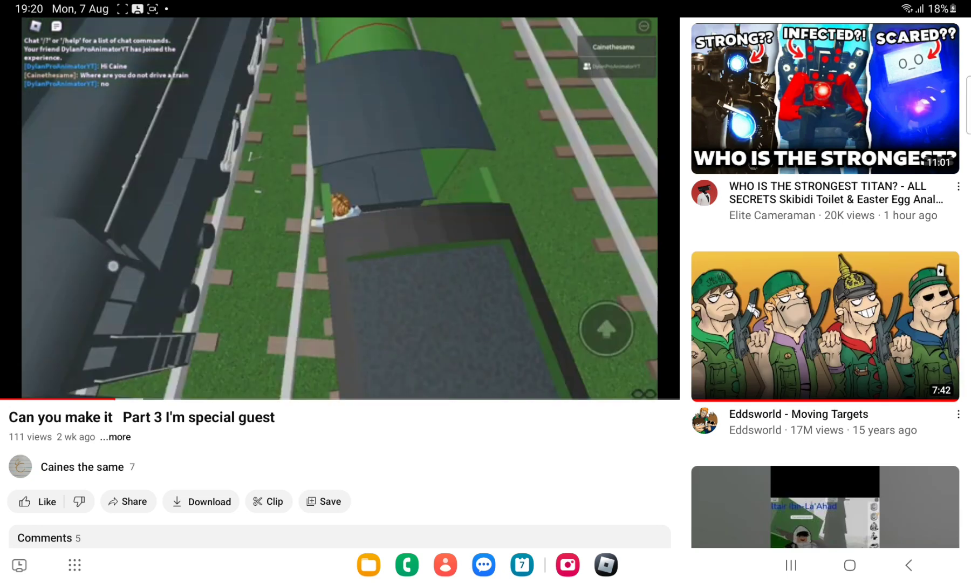
pyautogui.click(317, 523)
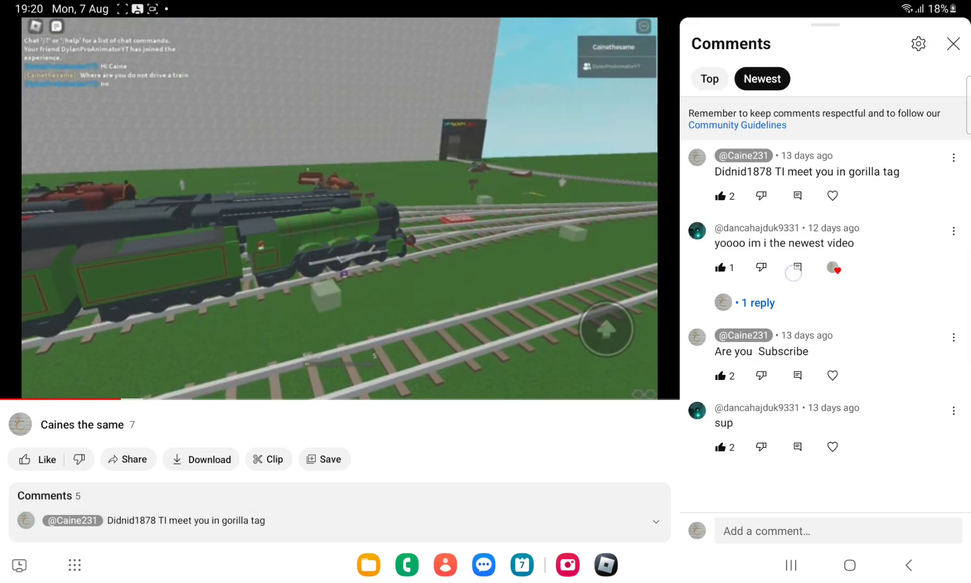
pyautogui.click(797, 267)
pyautogui.click(878, 130)
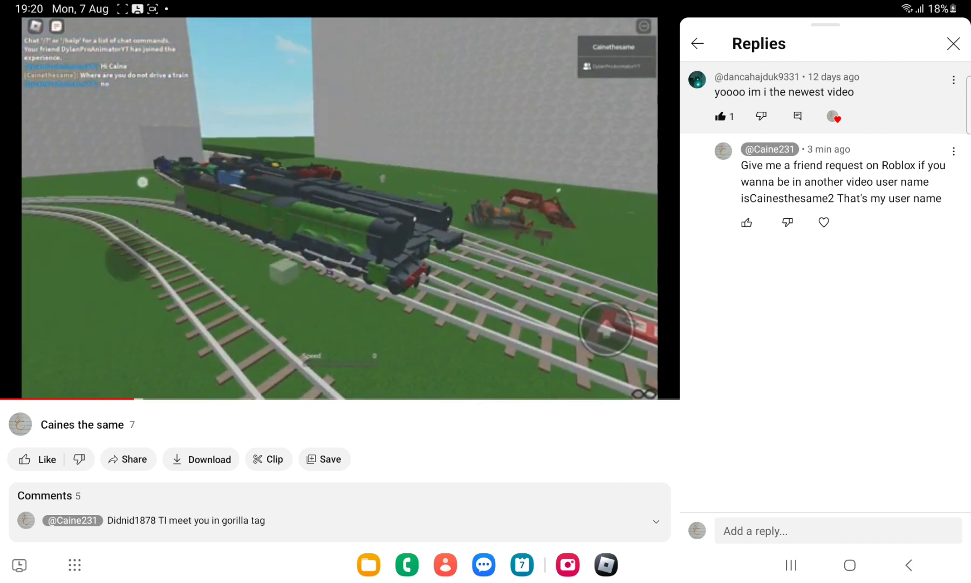
pyautogui.click(953, 43)
pyautogui.click(82, 424)
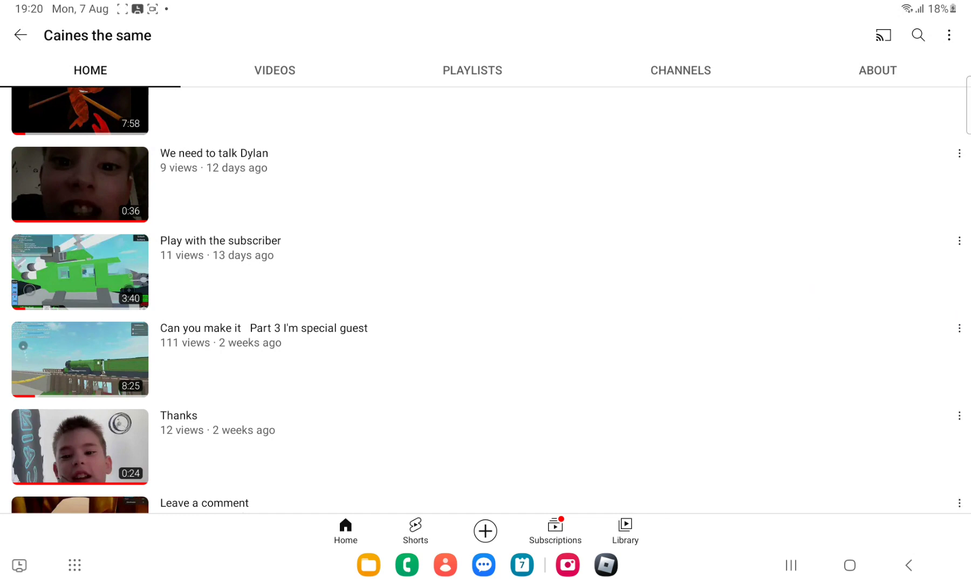
# Switch to the YouTube home feed from the bottom bar.
pyautogui.click(346, 529)
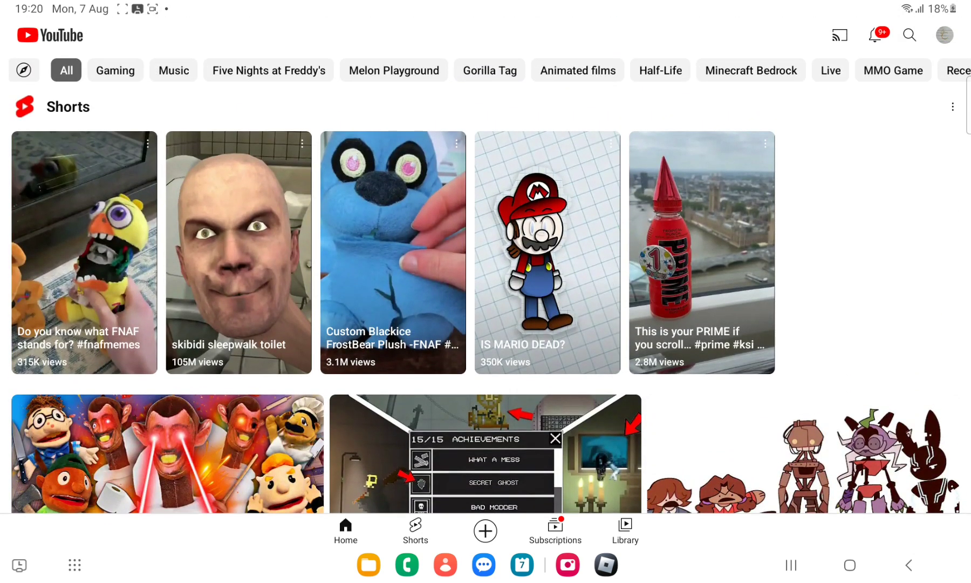
pyautogui.scroll(-3, 485, 300)
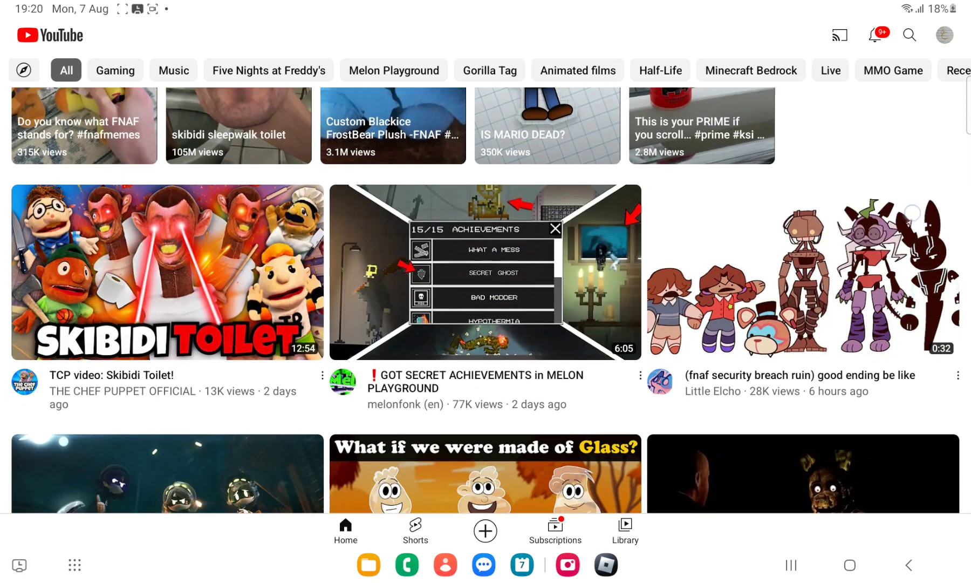
pyautogui.scroll(-4, 486, 301)
pyautogui.scroll(-1, 485, 300)
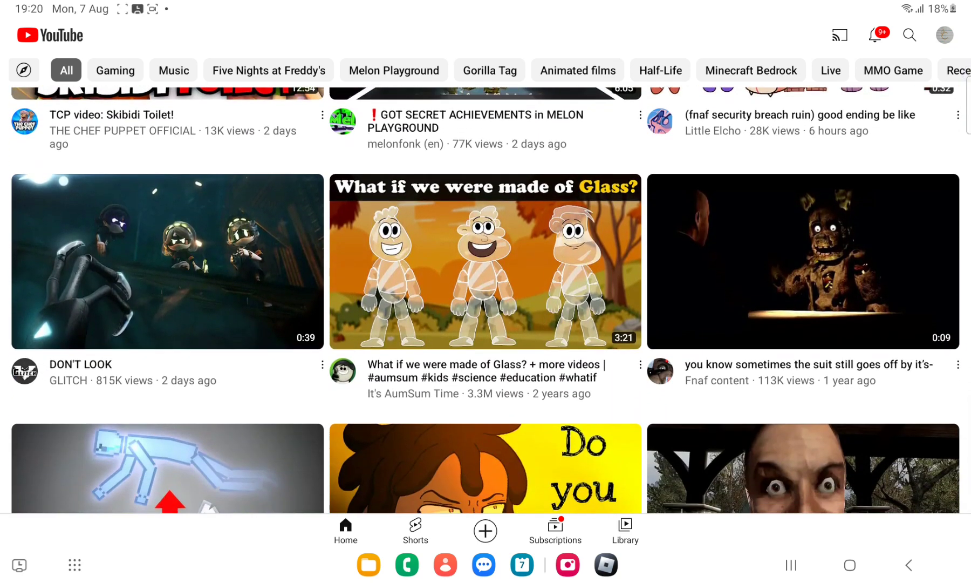
pyautogui.scroll(-2, 945, 133)
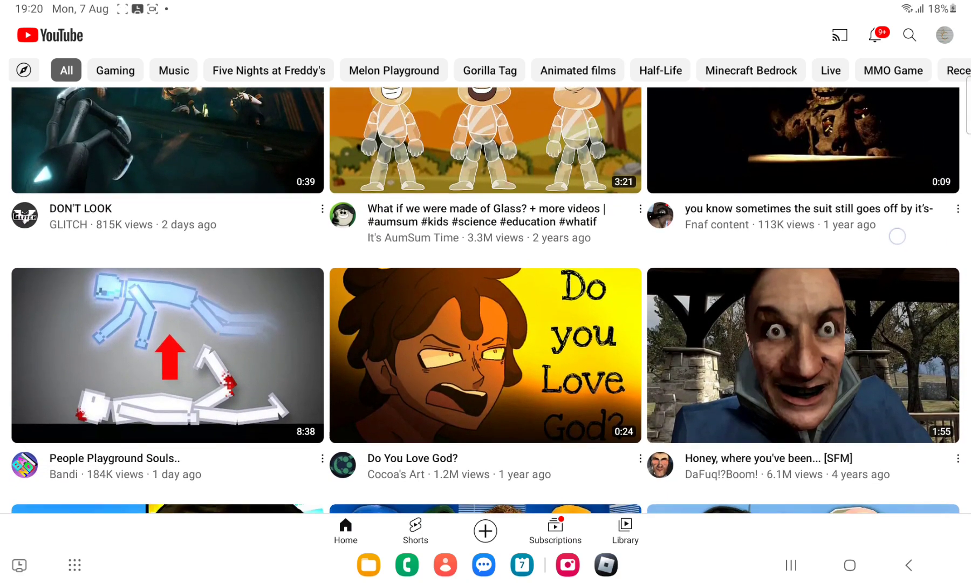
pyautogui.scroll(-3, 880, 275)
pyautogui.scroll(-1, 944, 152)
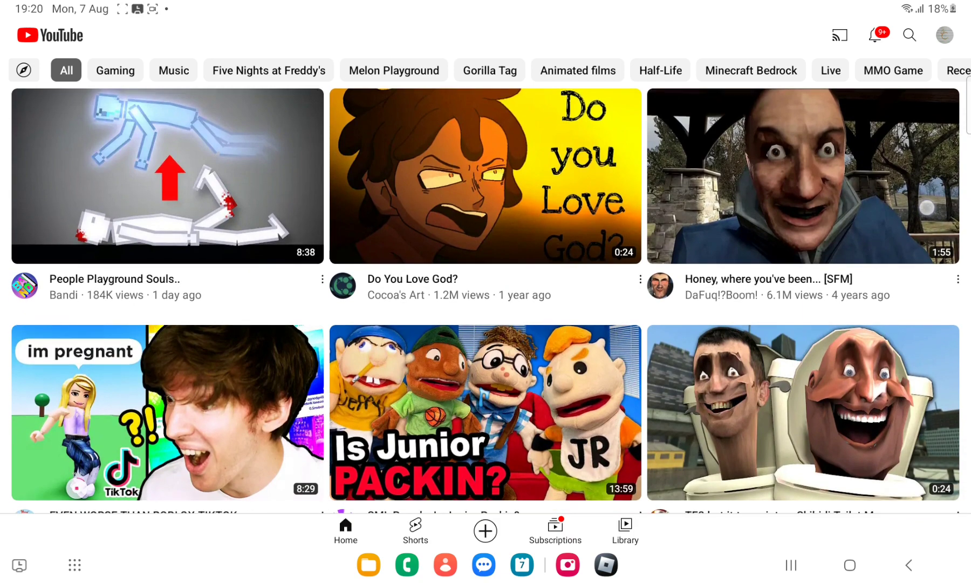
pyautogui.scroll(-1, 935, 204)
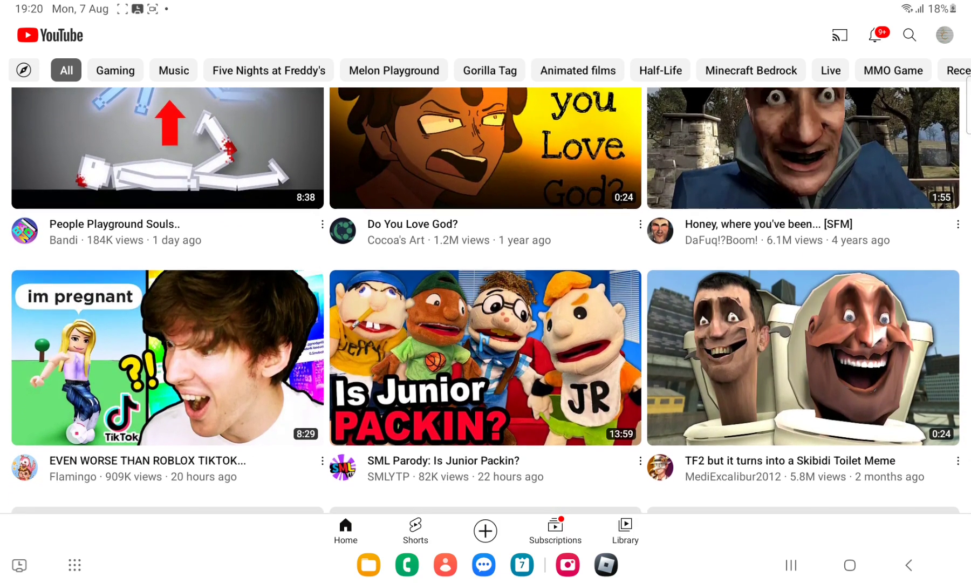
# Open Bandi's 'People Playground Souls..' video from the home feed thumbnail.
pyautogui.click(167, 144)
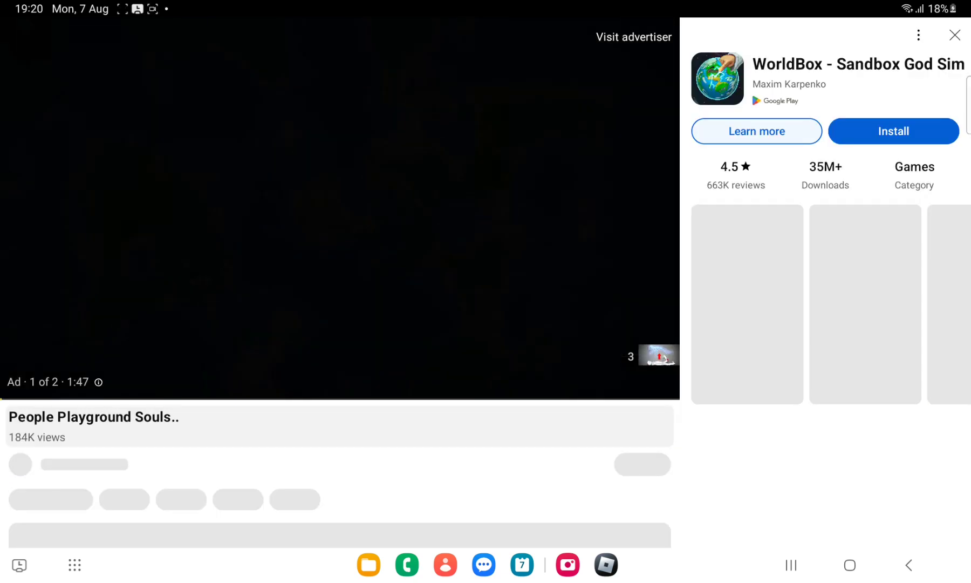